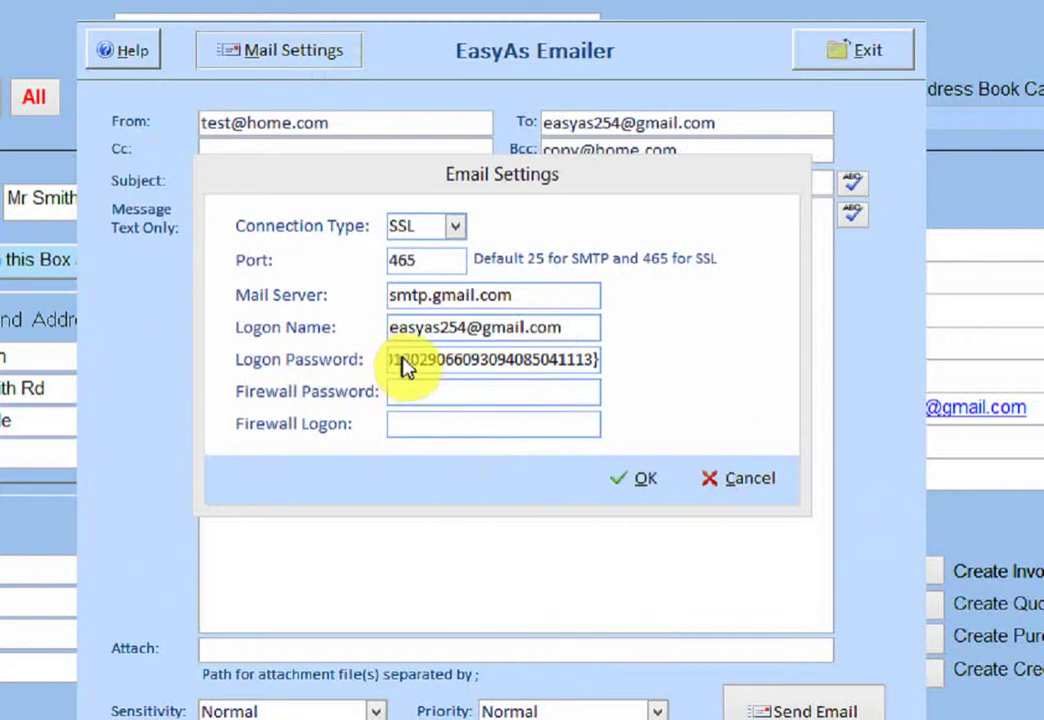
Replace the Logon Password value with the new password, correcting the mistyped digits.
click(597, 362)
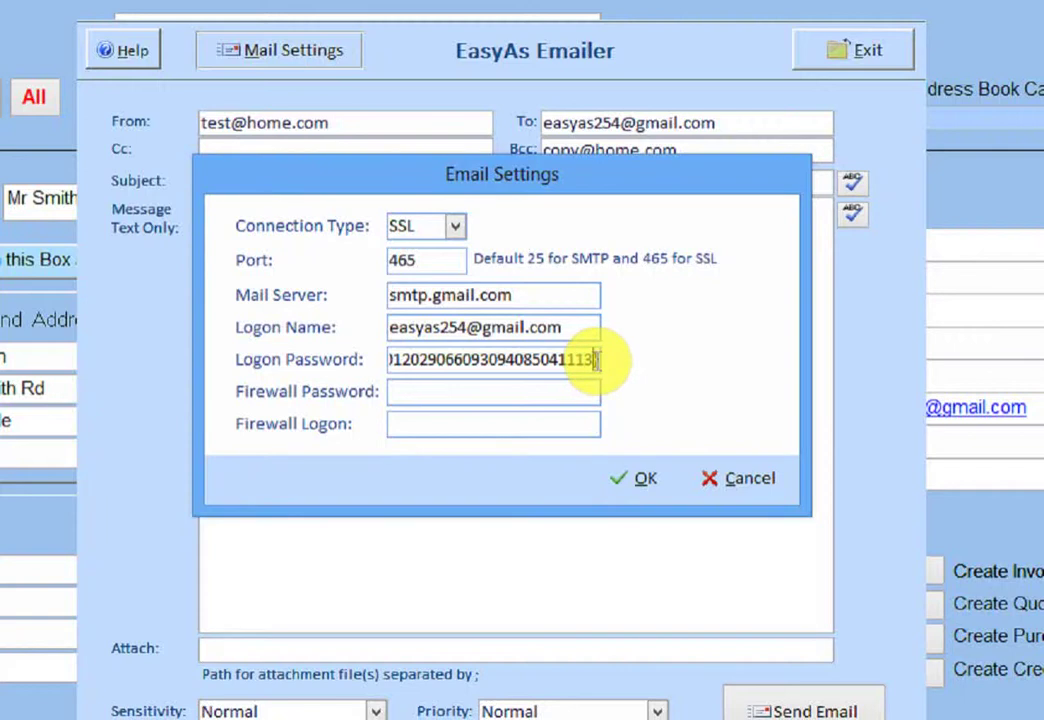
drag(597, 362, 343, 368)
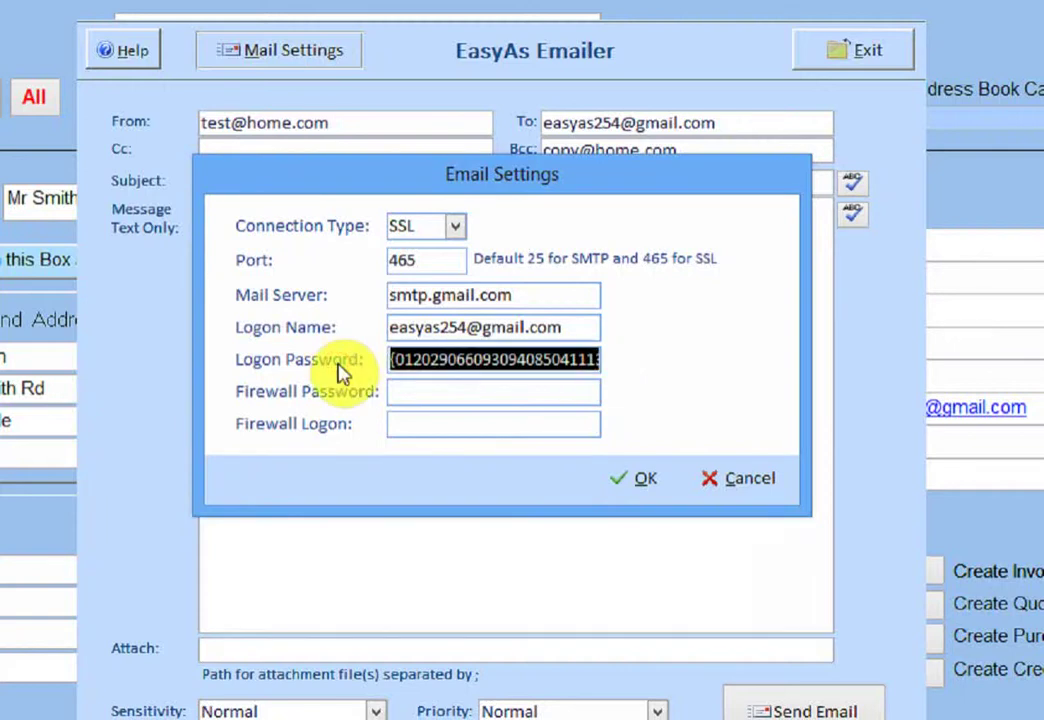
text(1254)
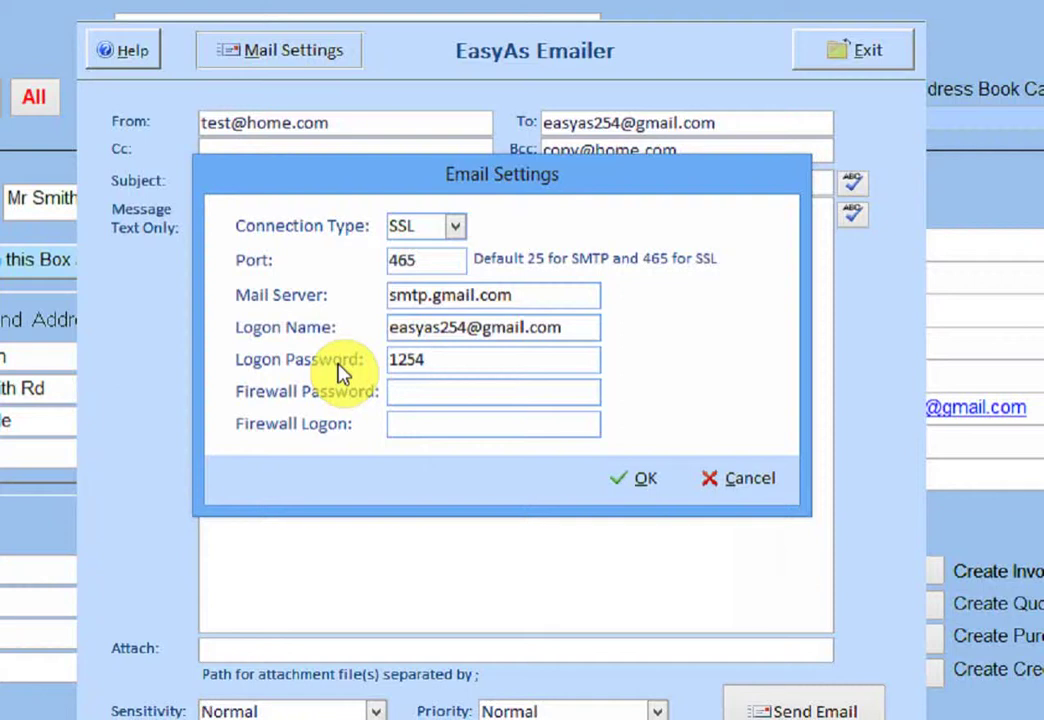
key(BackSpace)
key(BackSpace)
text(34)
Try saving the settings, then decline closing the form after the server-settings error.
click(640, 480)
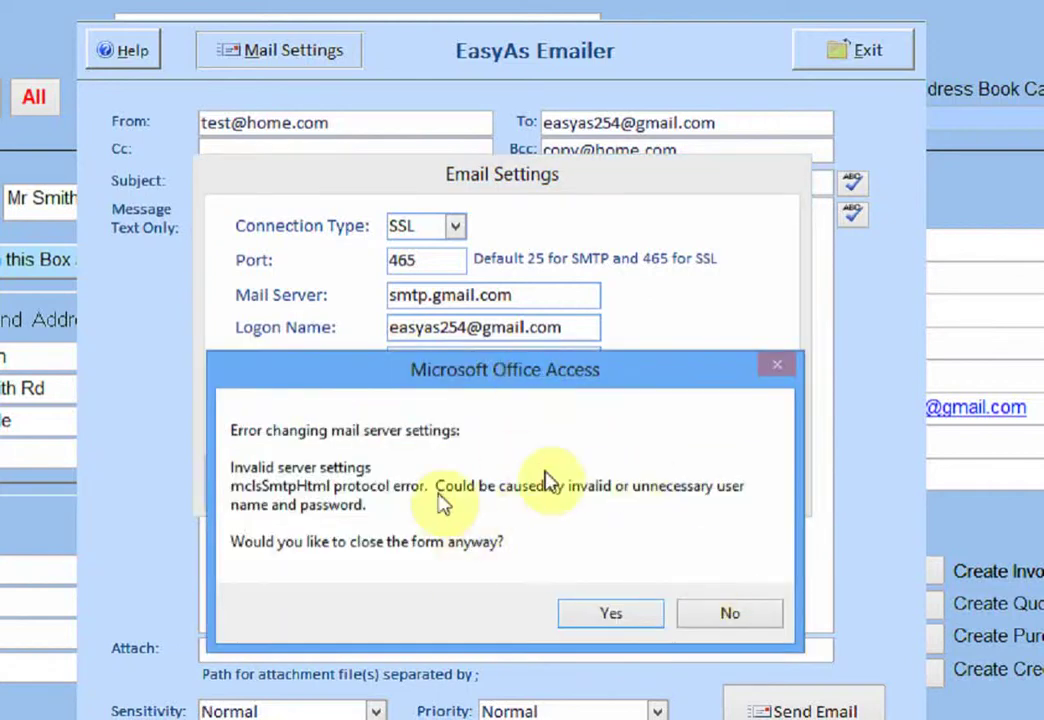
drag(600, 380, 579, 497)
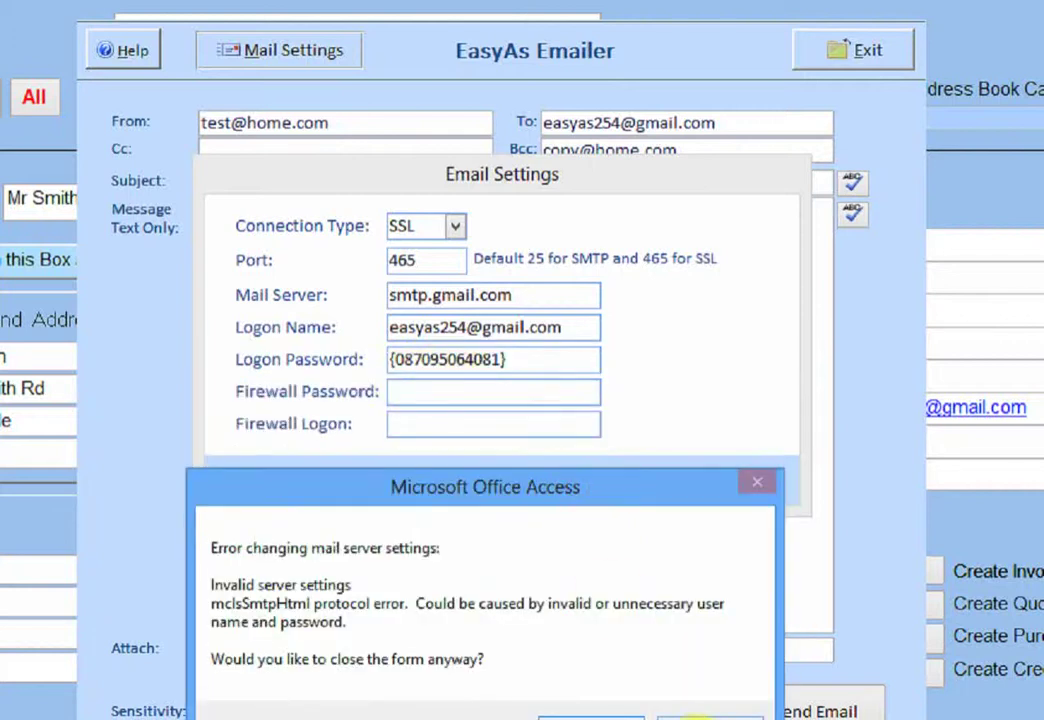
click(708, 716)
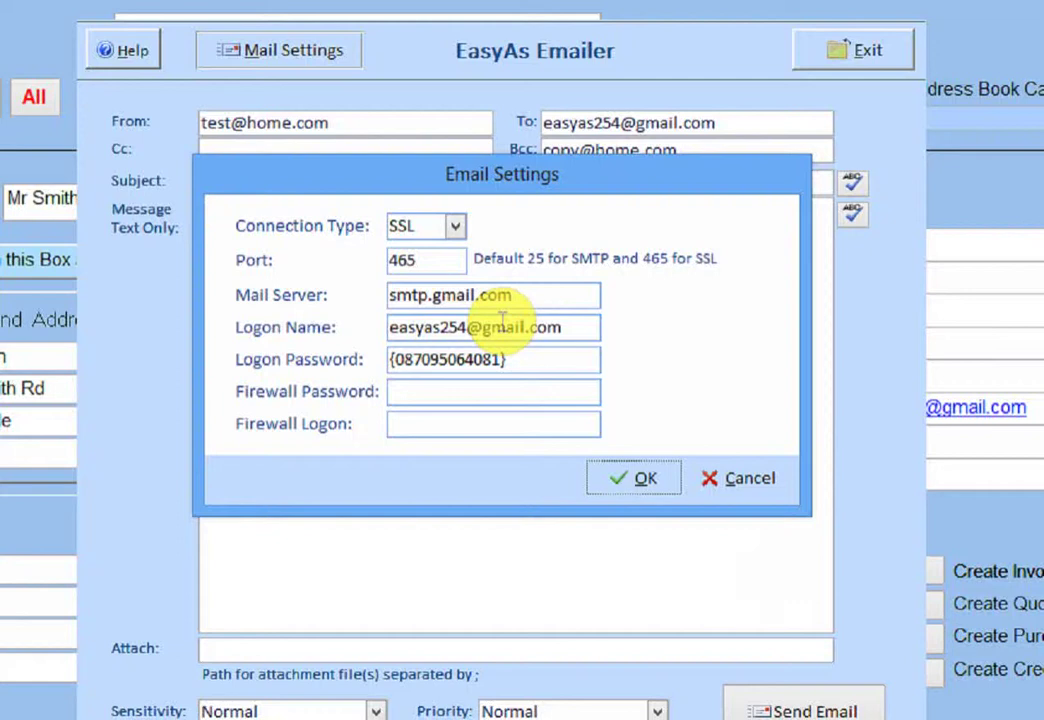
click(427, 296)
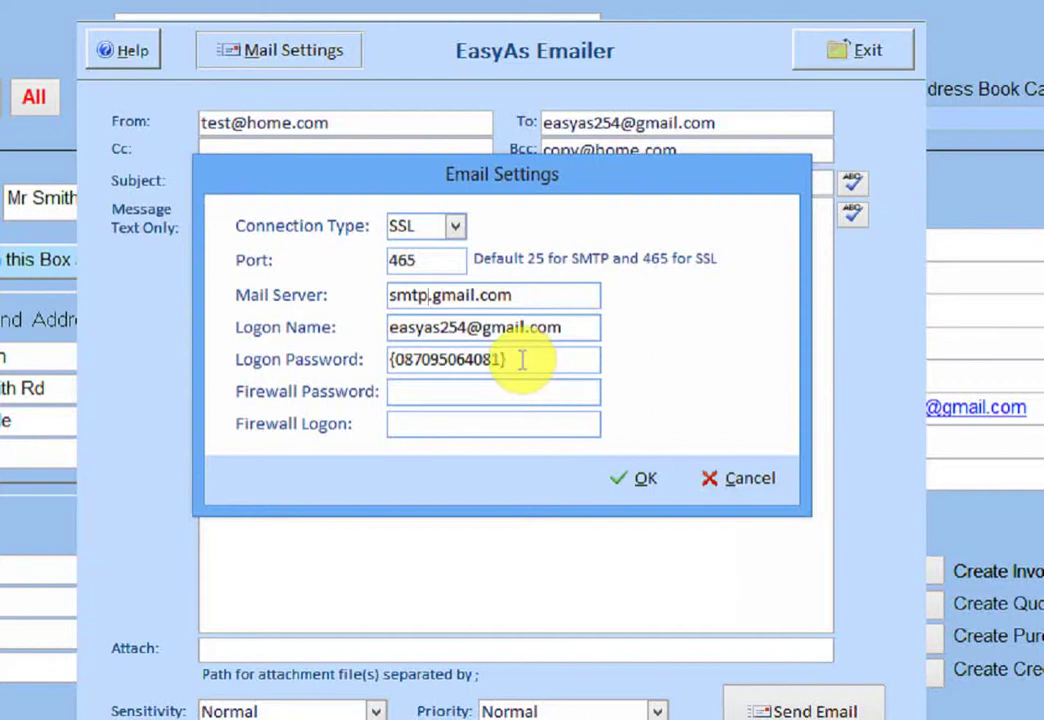
click(524, 360)
drag(518, 361, 385, 362)
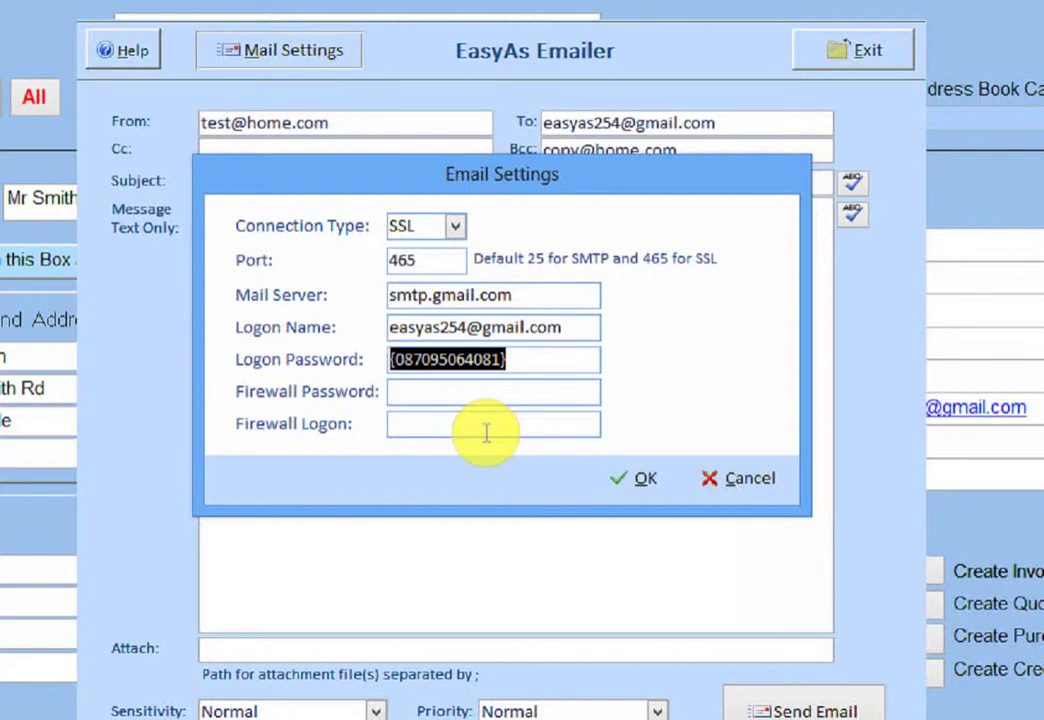
Copy the encoded logon password, clear the field, and paste it back in.
right_click(477, 361)
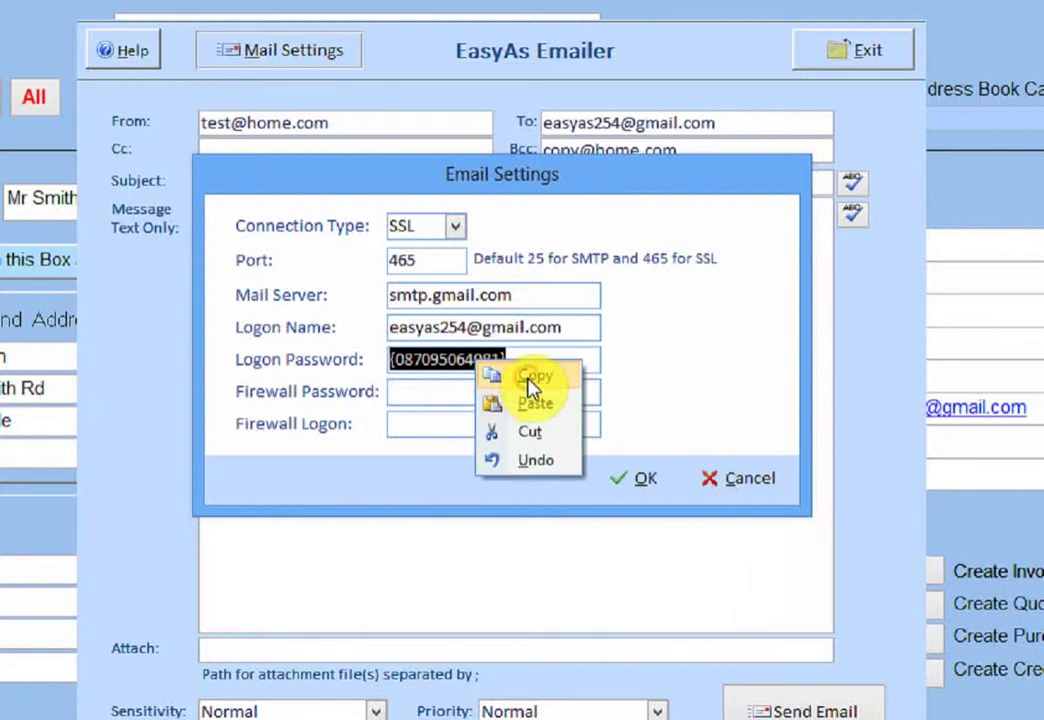
click(527, 378)
key(Delete)
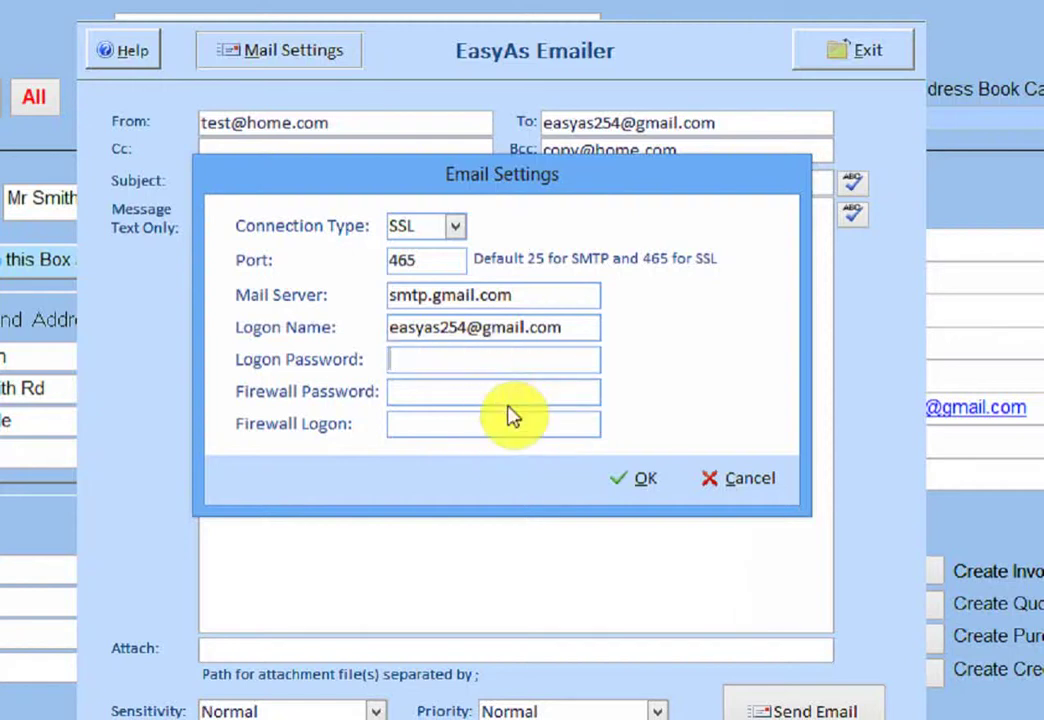
right_click(508, 364)
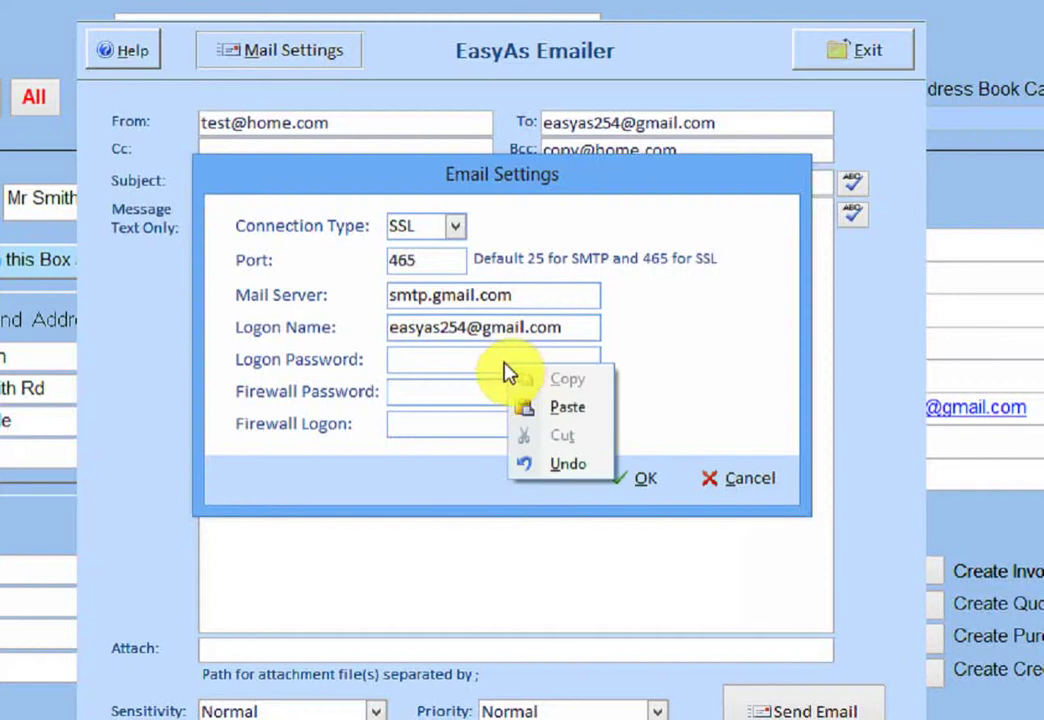
click(564, 409)
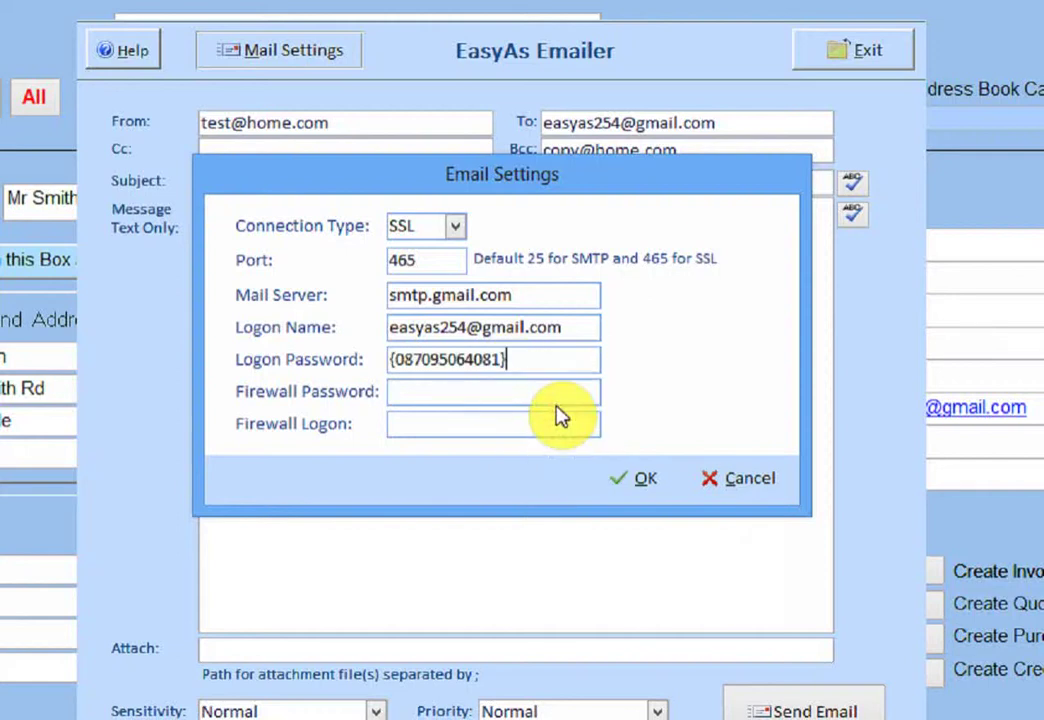
Save the settings again, answering No to keep the form open after the error.
click(622, 480)
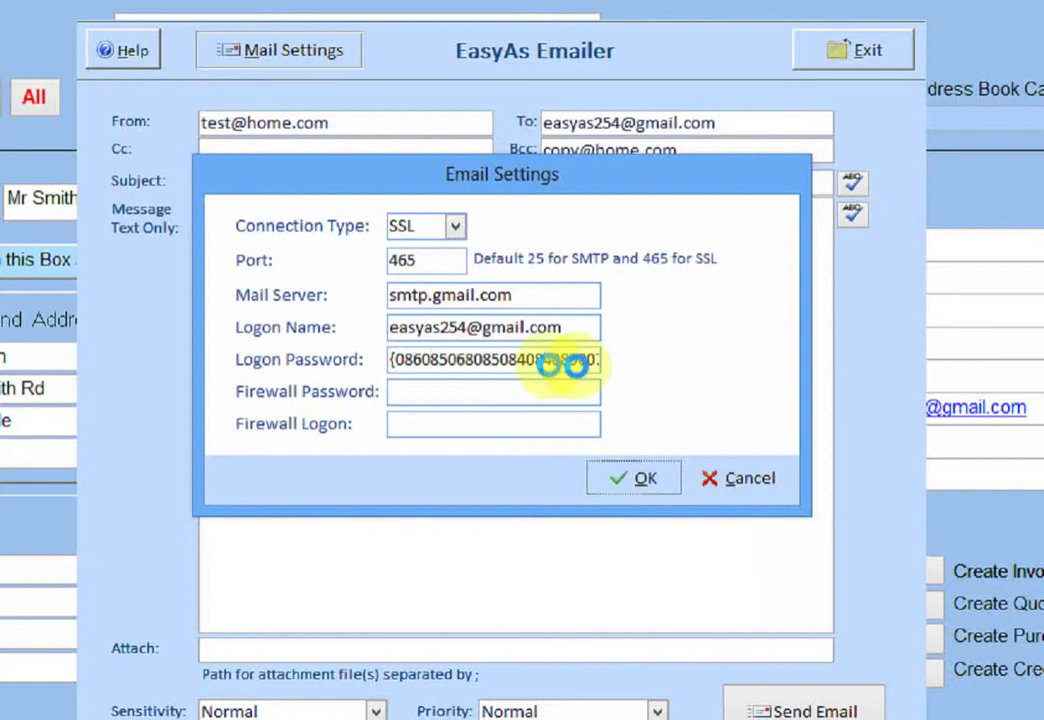
key(n)
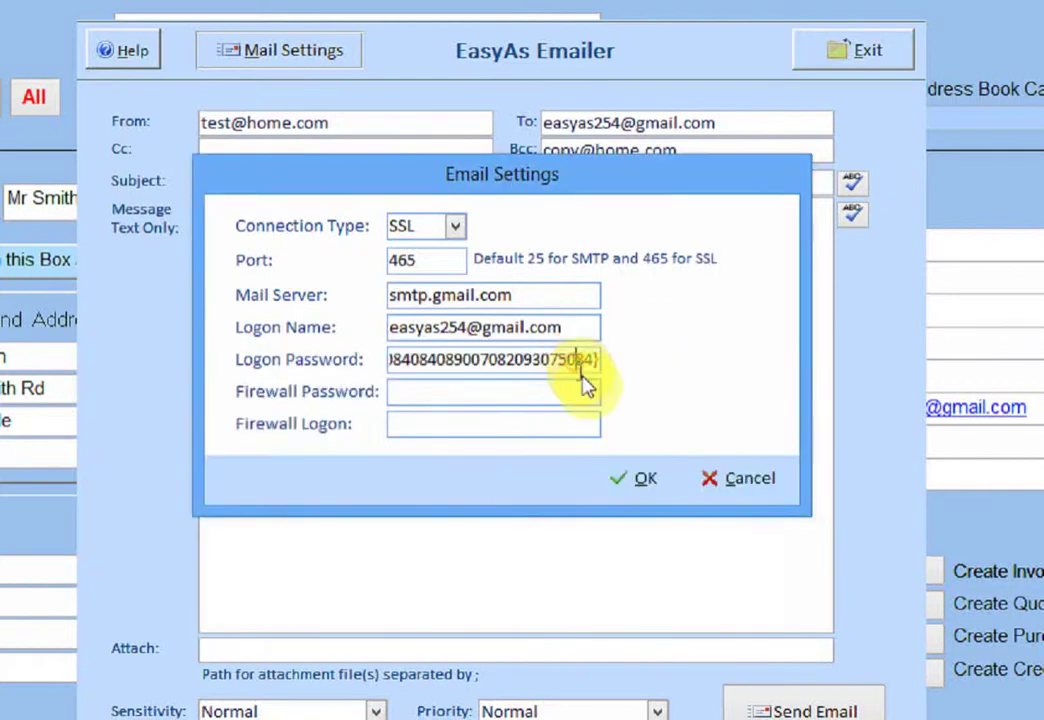
click(585, 420)
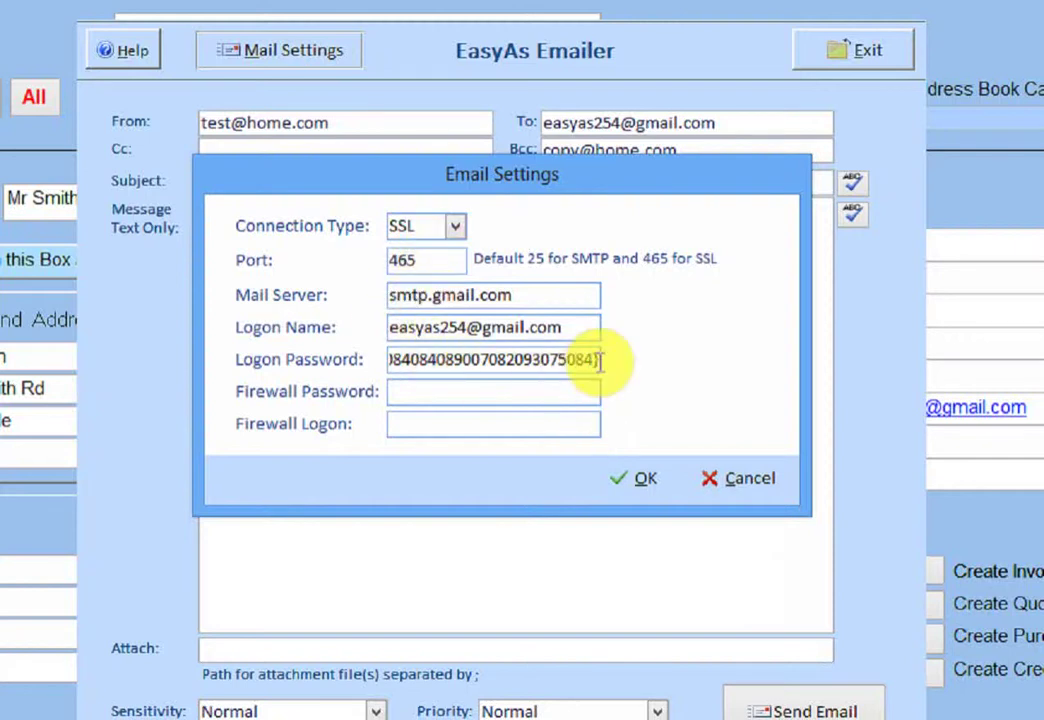
Copy the longer encoded password, empty the field, and paste that value back.
drag(590, 360, 326, 373)
right_click(430, 368)
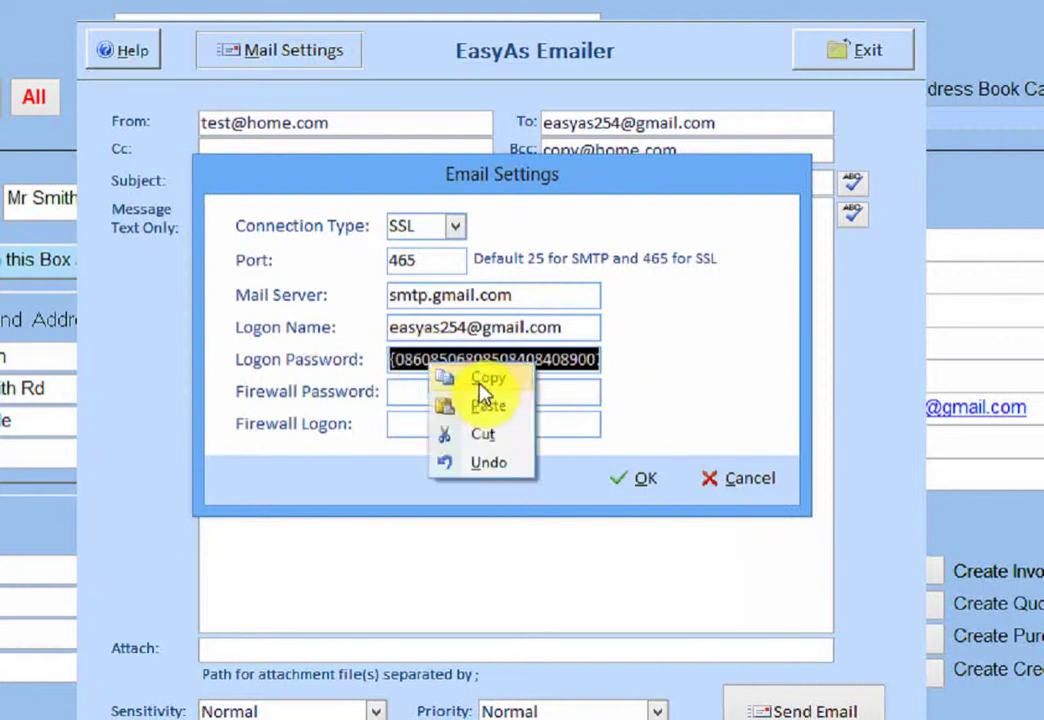
click(481, 380)
key(BackSpace)
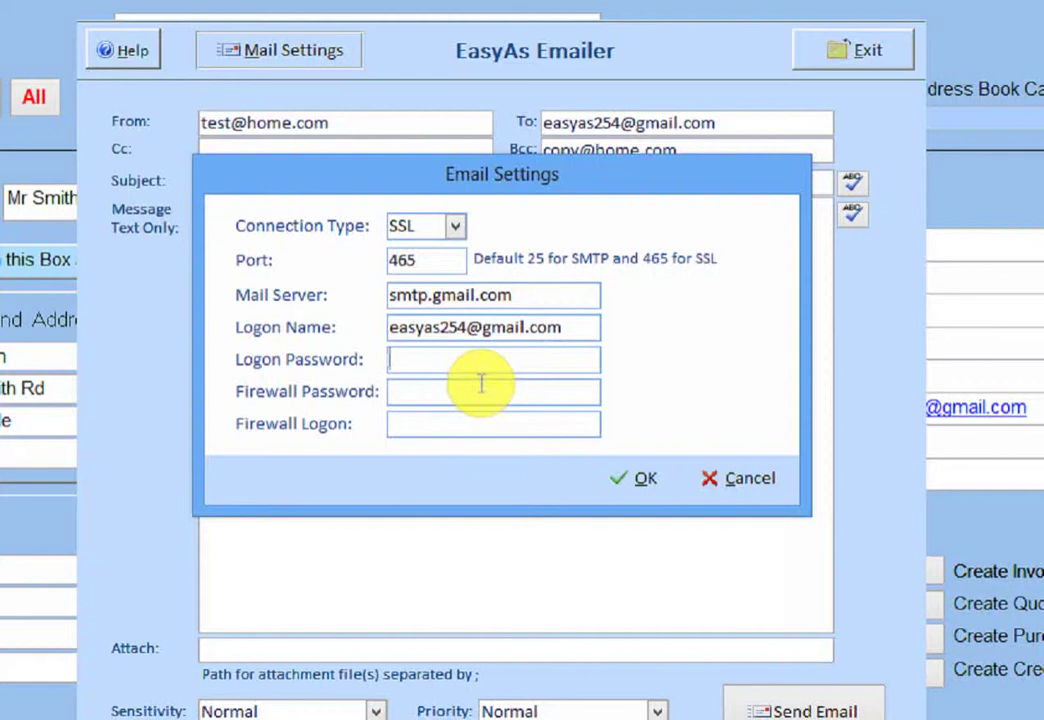
click(462, 359)
right_click(466, 365)
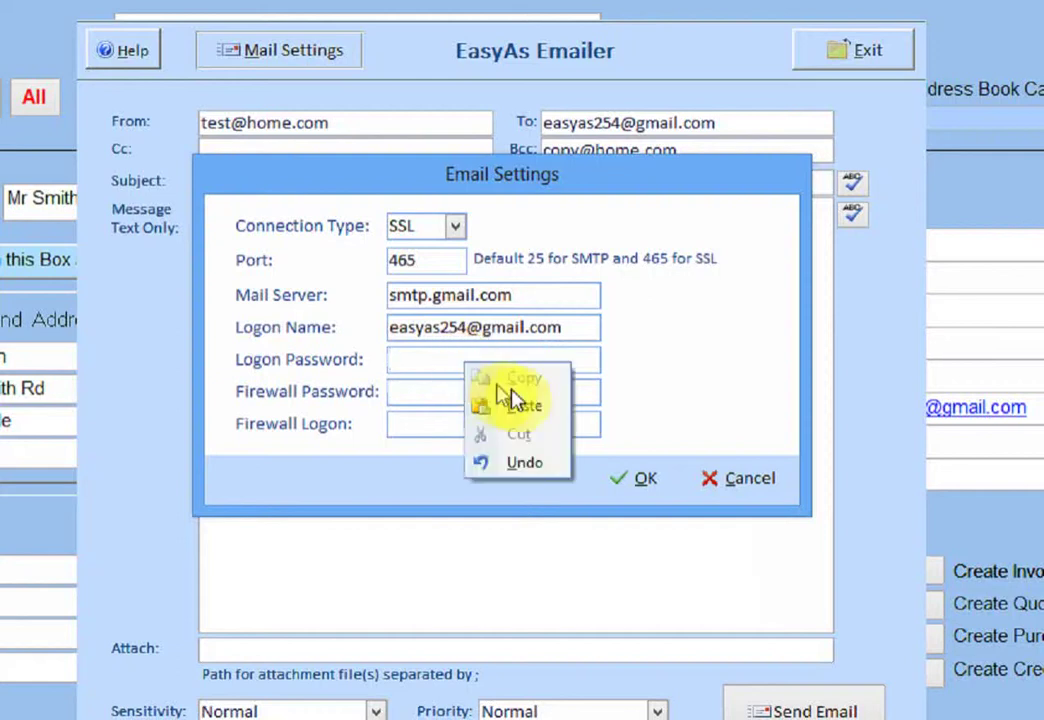
click(519, 410)
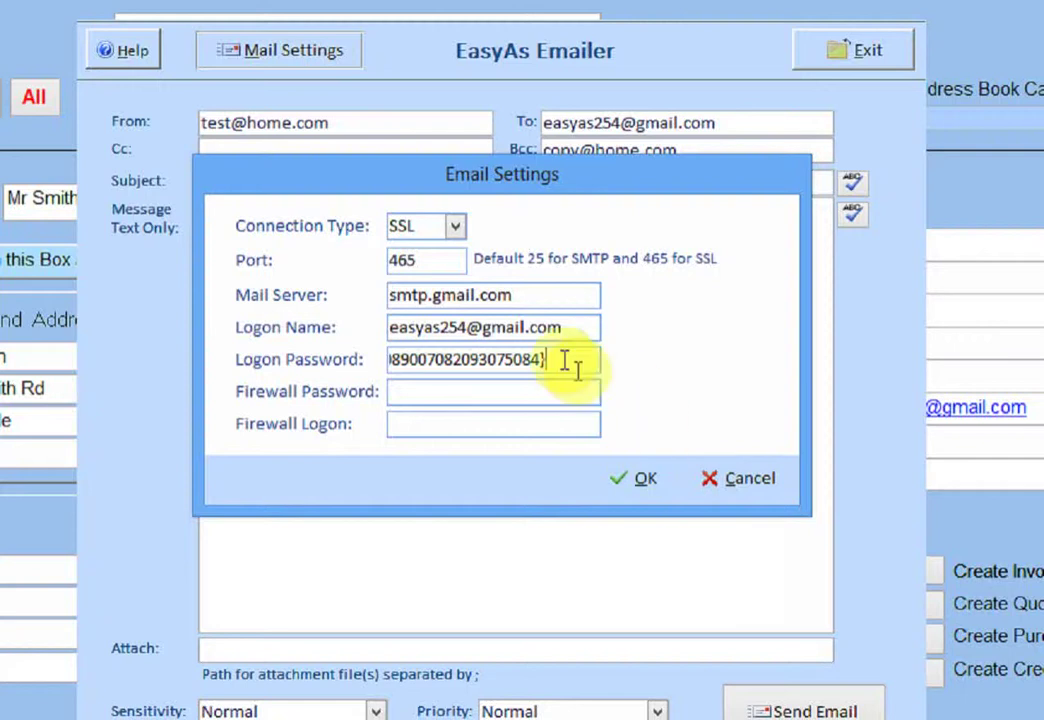
Save the email settings with the pasted password and dismiss the Access error.
click(637, 484)
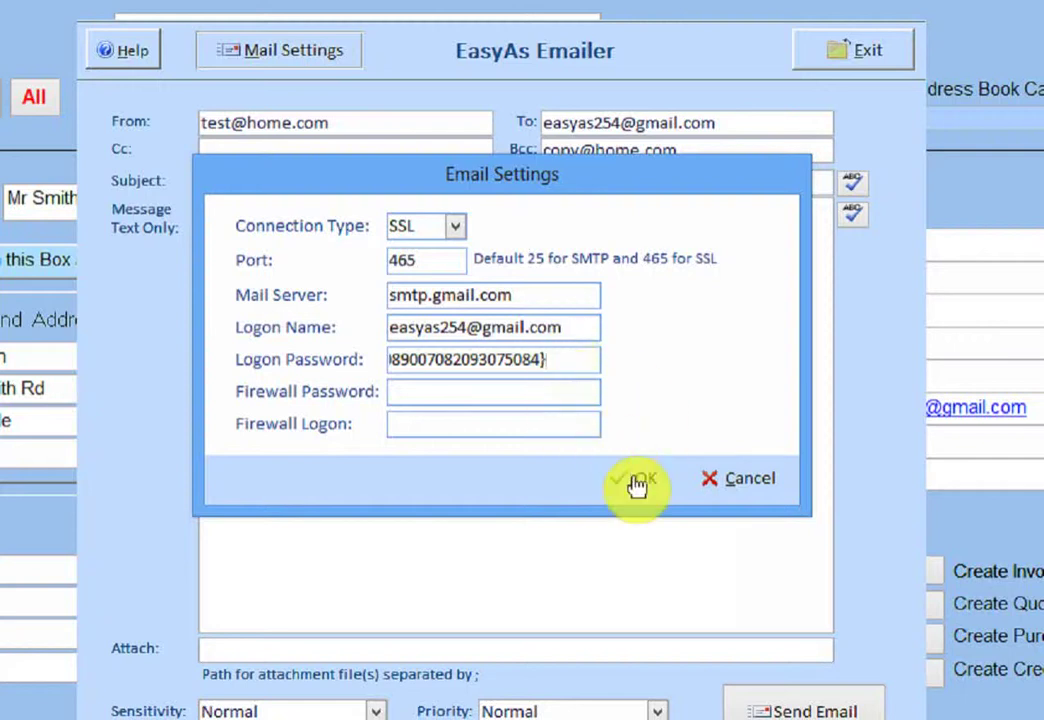
click(637, 484)
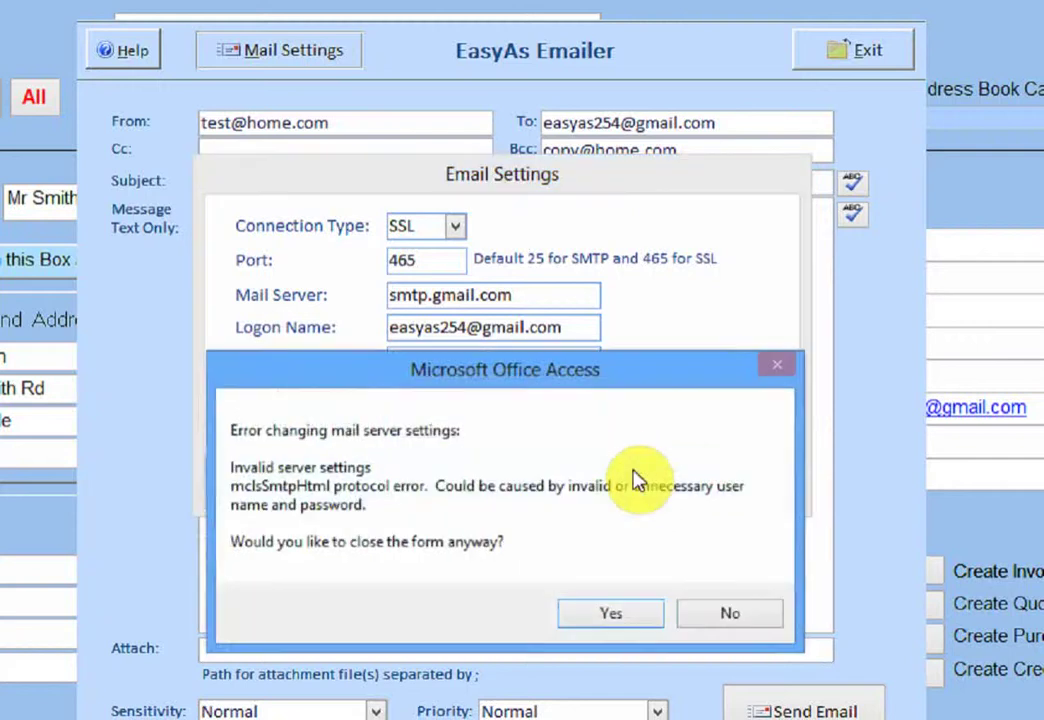
click(709, 616)
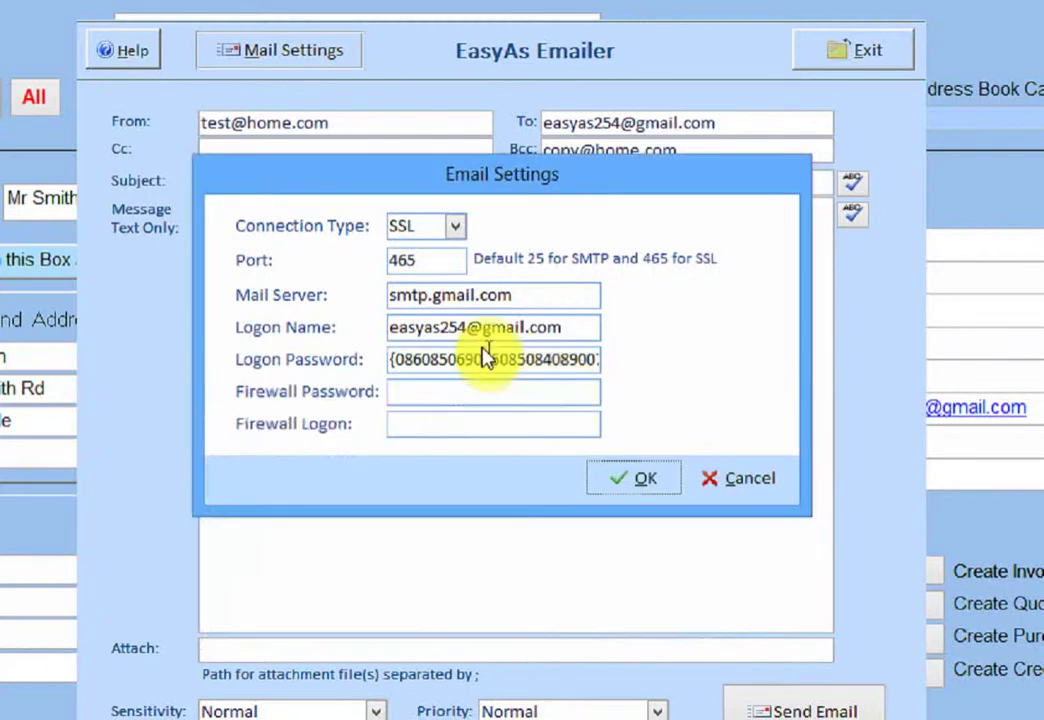
Paste into the Logon Password field and save the email settings again.
right_click(471, 360)
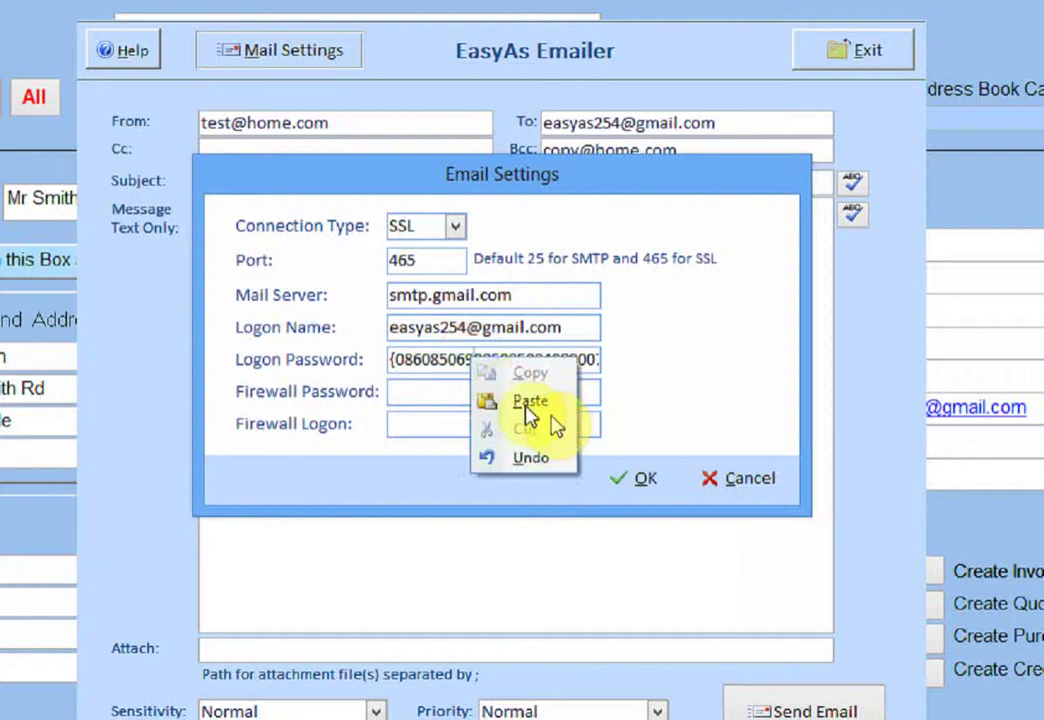
click(640, 478)
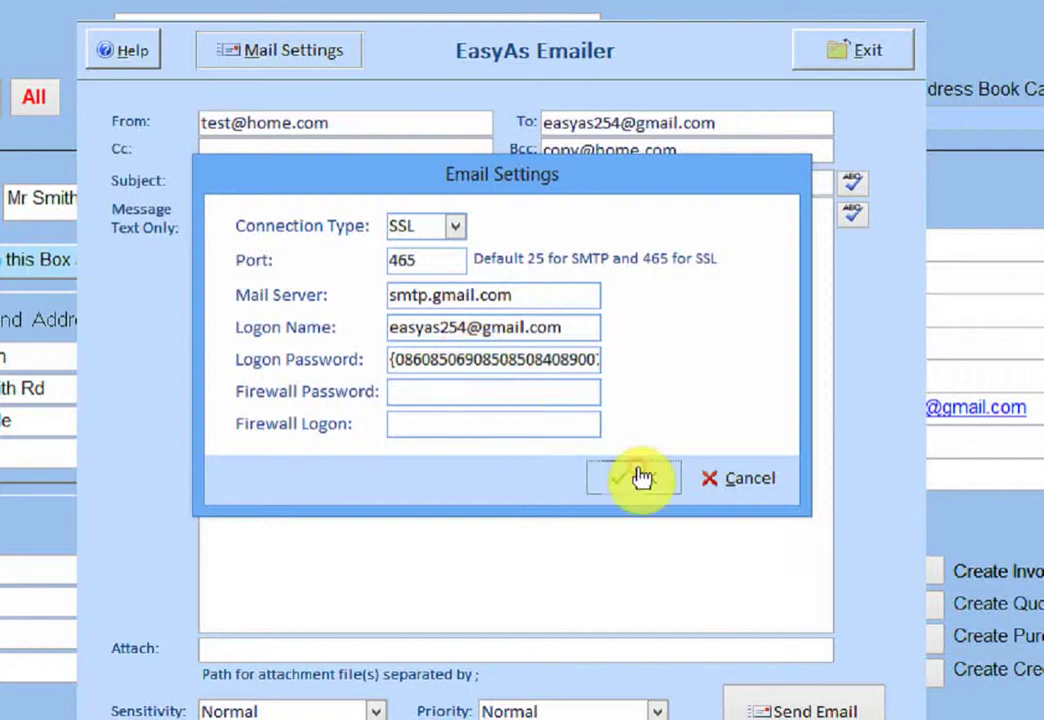
click(640, 478)
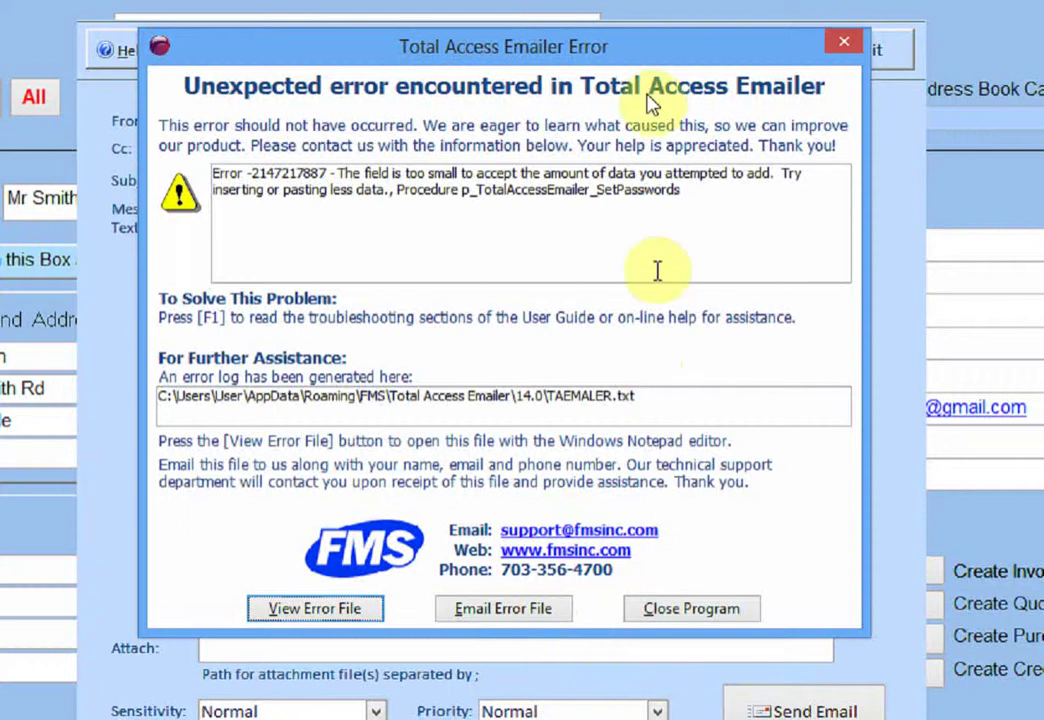
Move the field-too-small error aside to check the password, close it, and acknowledge the run-time shutdown.
drag(592, 46, 601, 373)
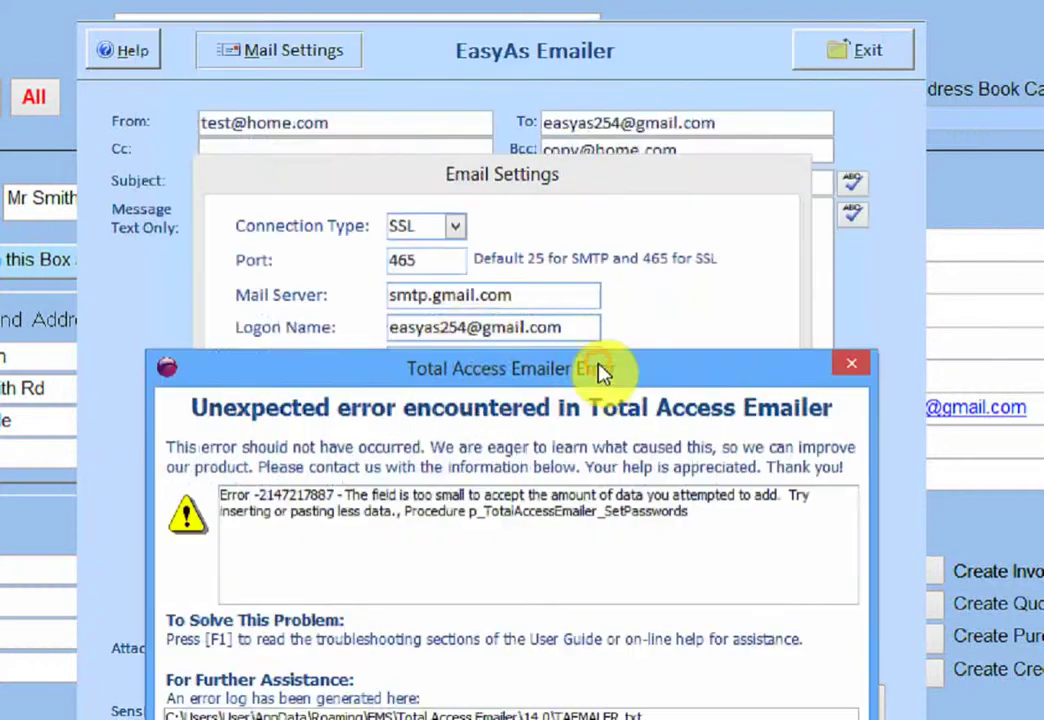
drag(470, 372, 468, 439)
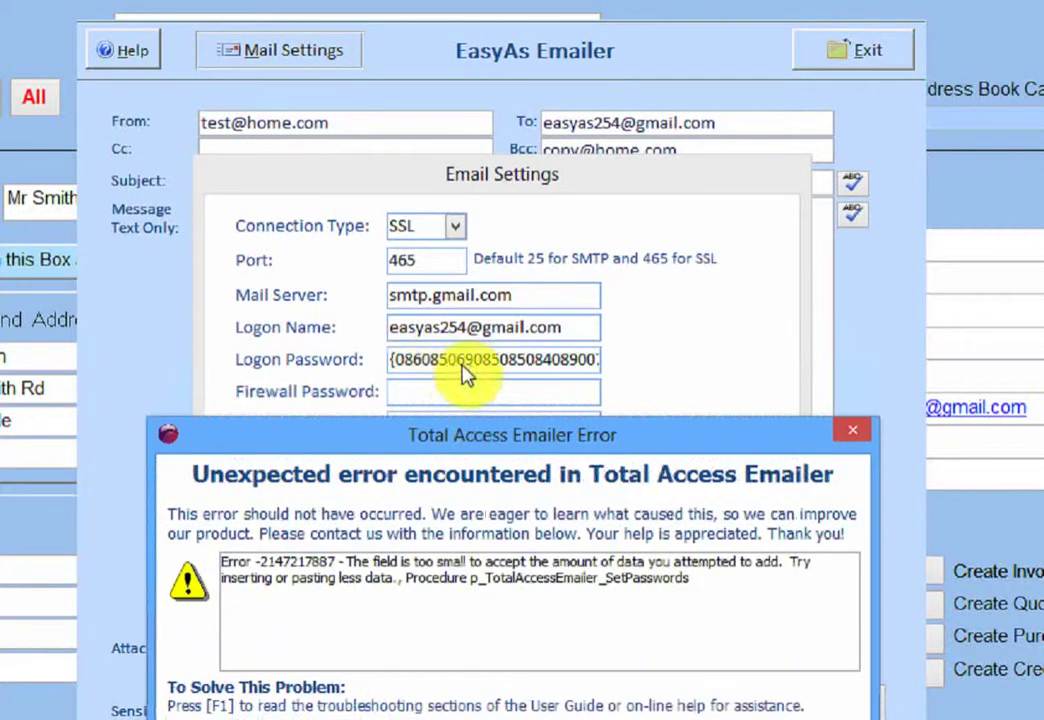
drag(522, 433, 508, 128)
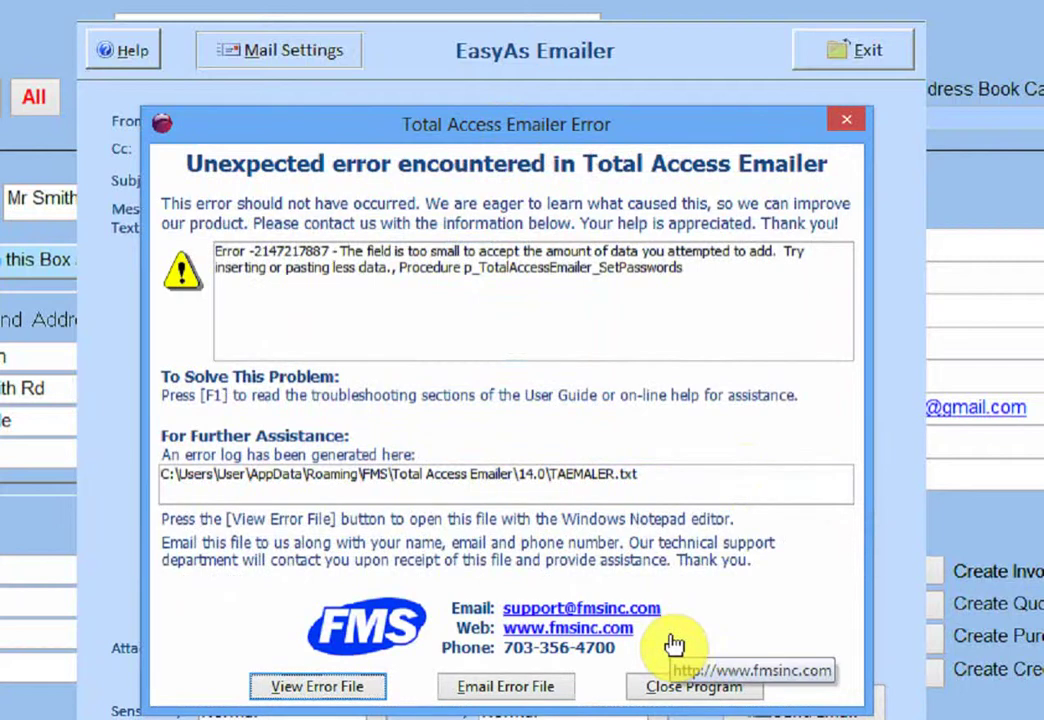
click(846, 121)
click(513, 551)
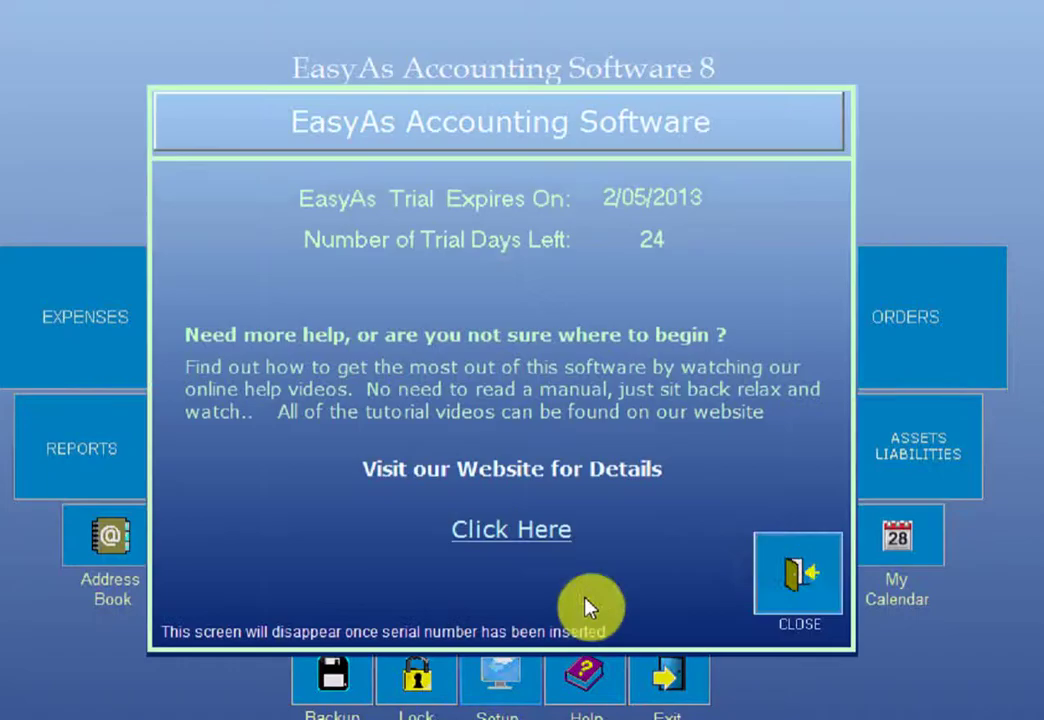
Close the trial notice, go to the Address Book, and launch the emailer for the contact.
click(770, 545)
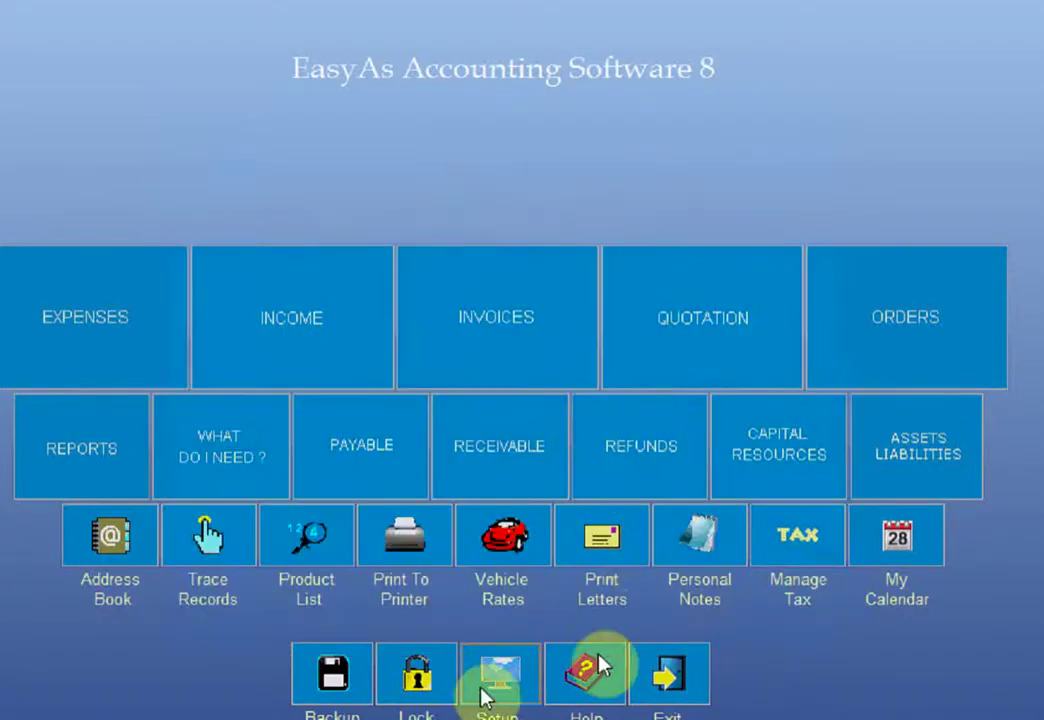
click(112, 534)
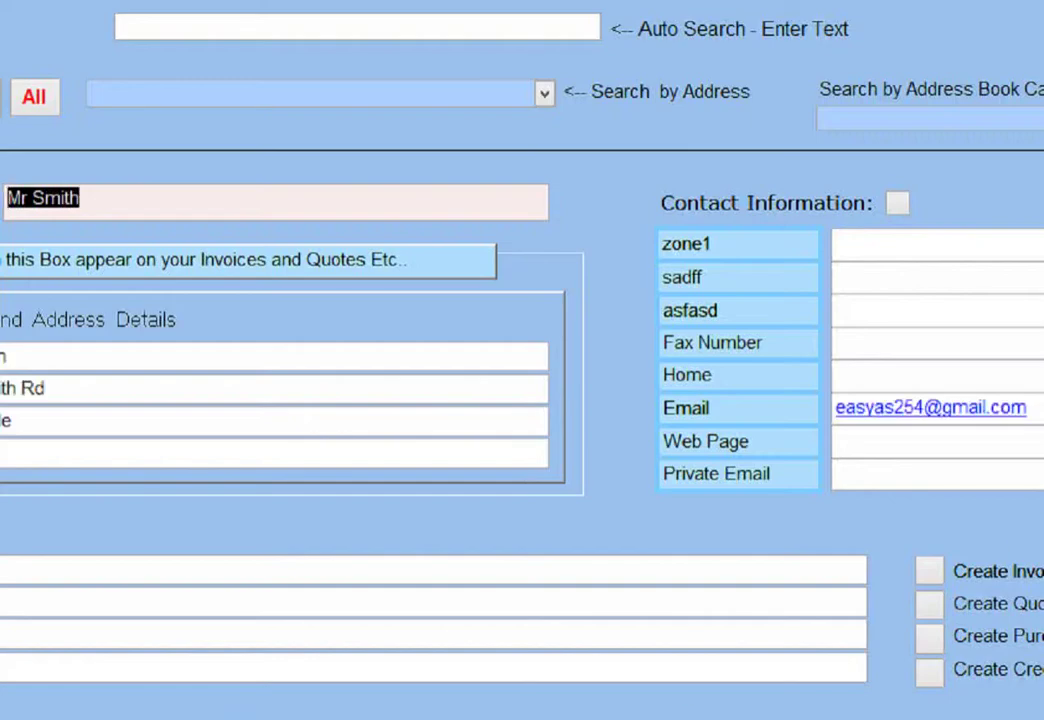
click(2, 375)
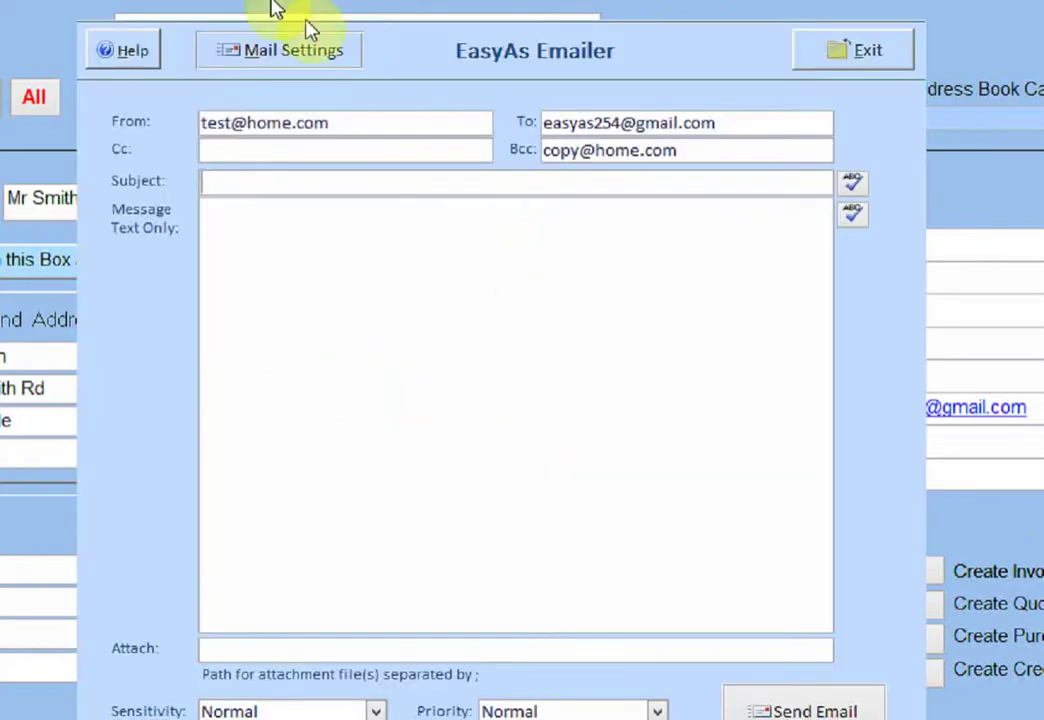
click(280, 48)
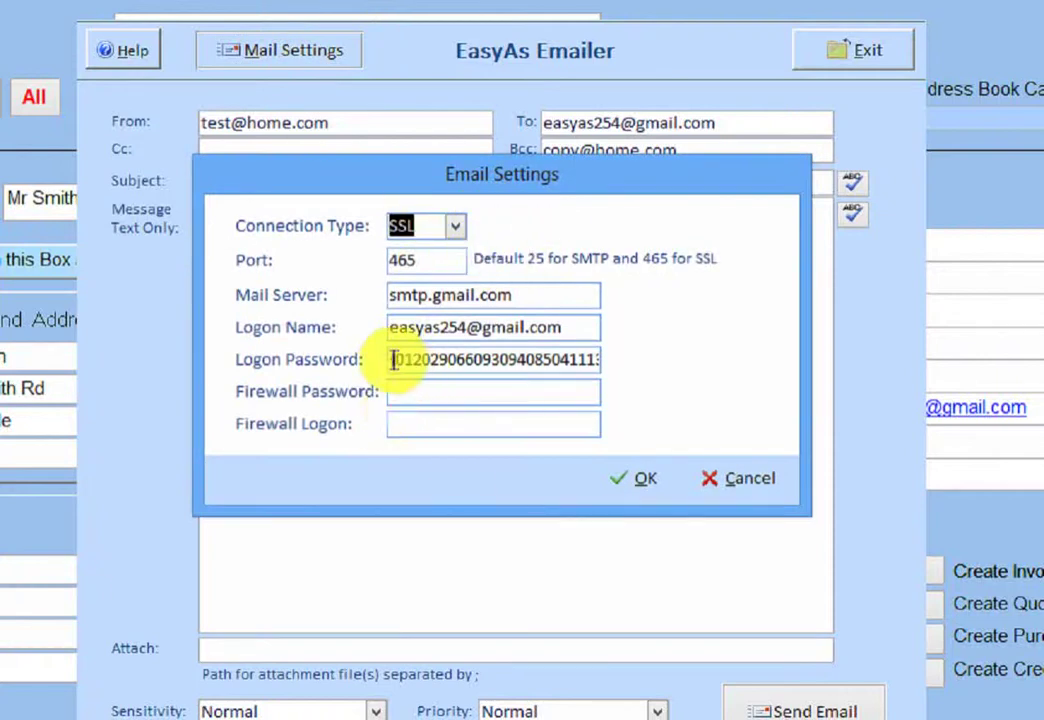
drag(392, 360, 792, 378)
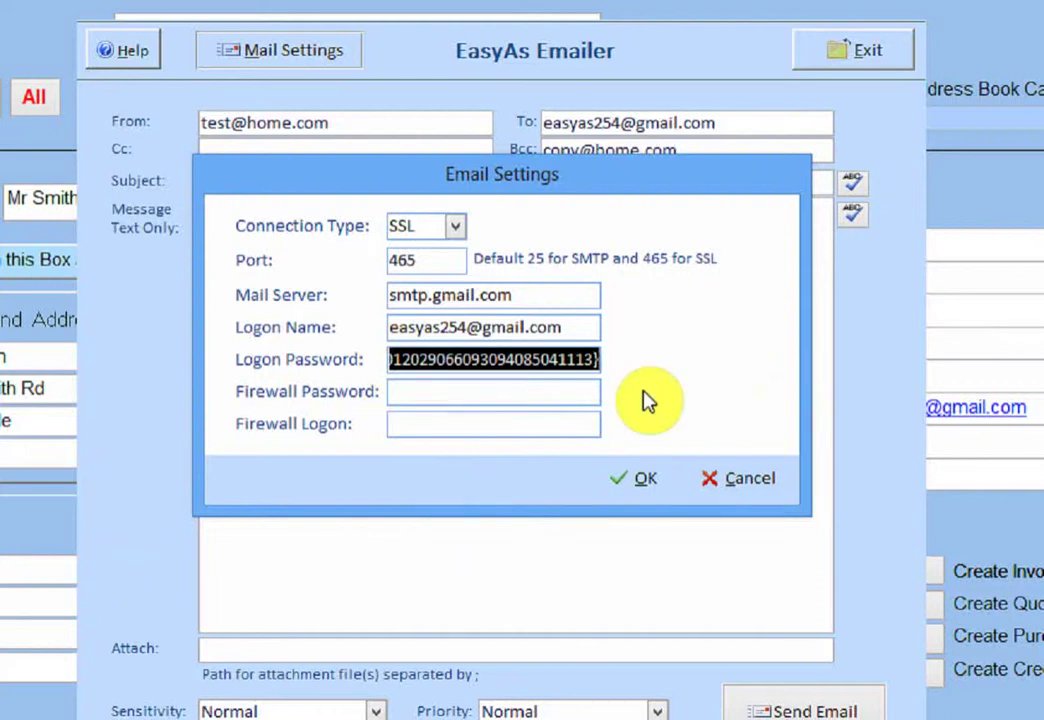
key(Delete)
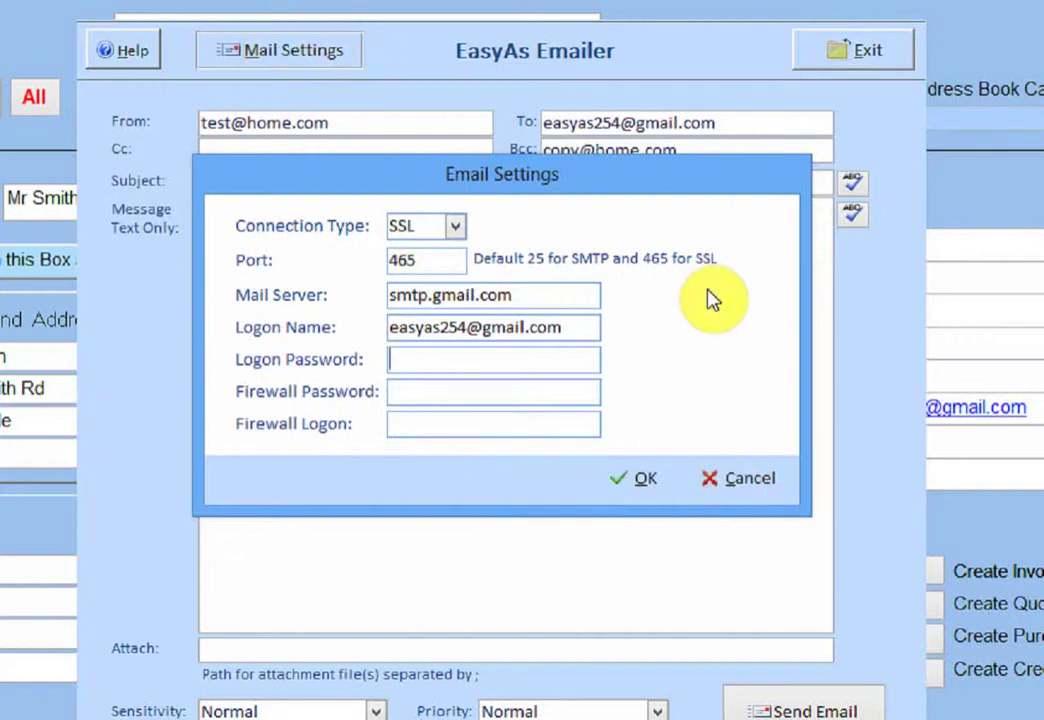
click(731, 490)
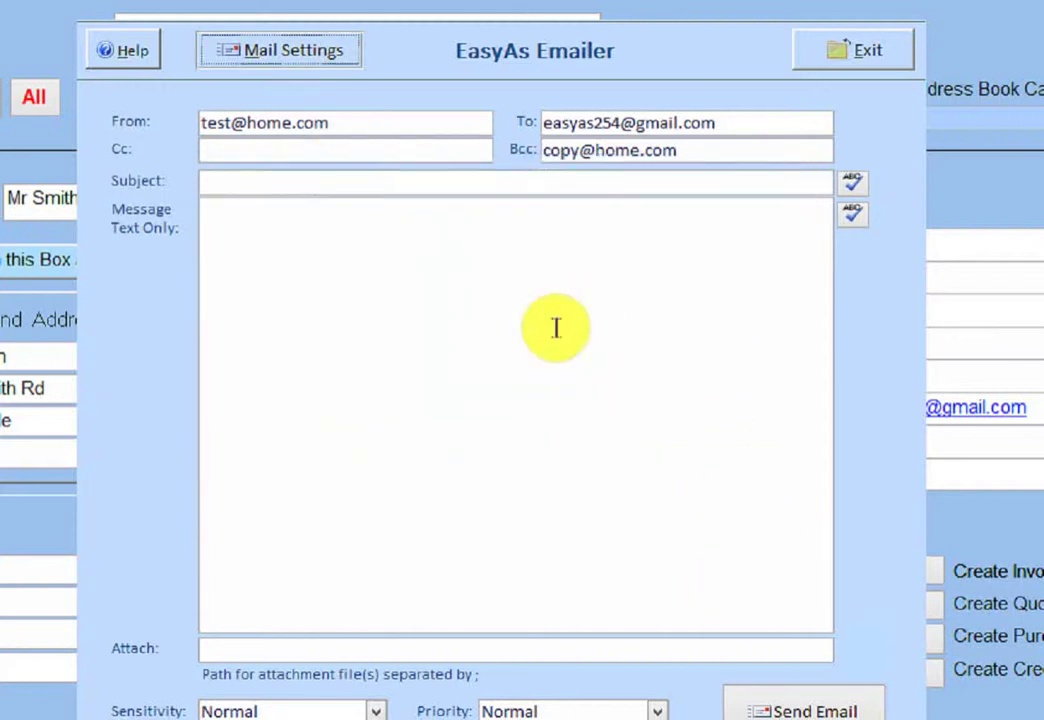
click(555, 327)
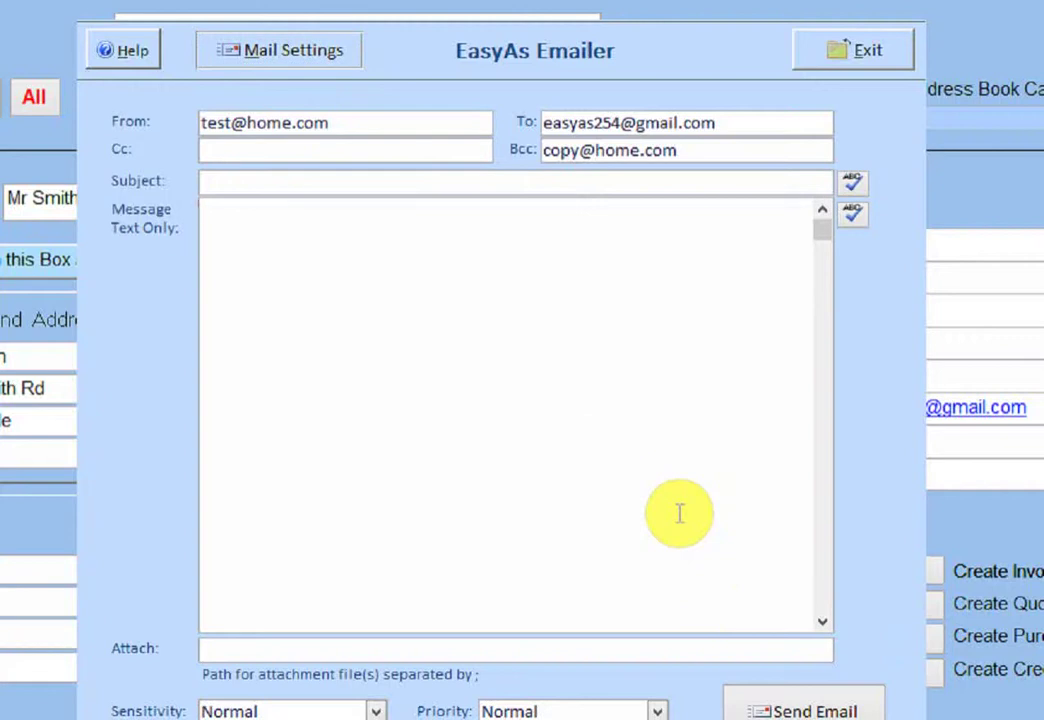
click(322, 60)
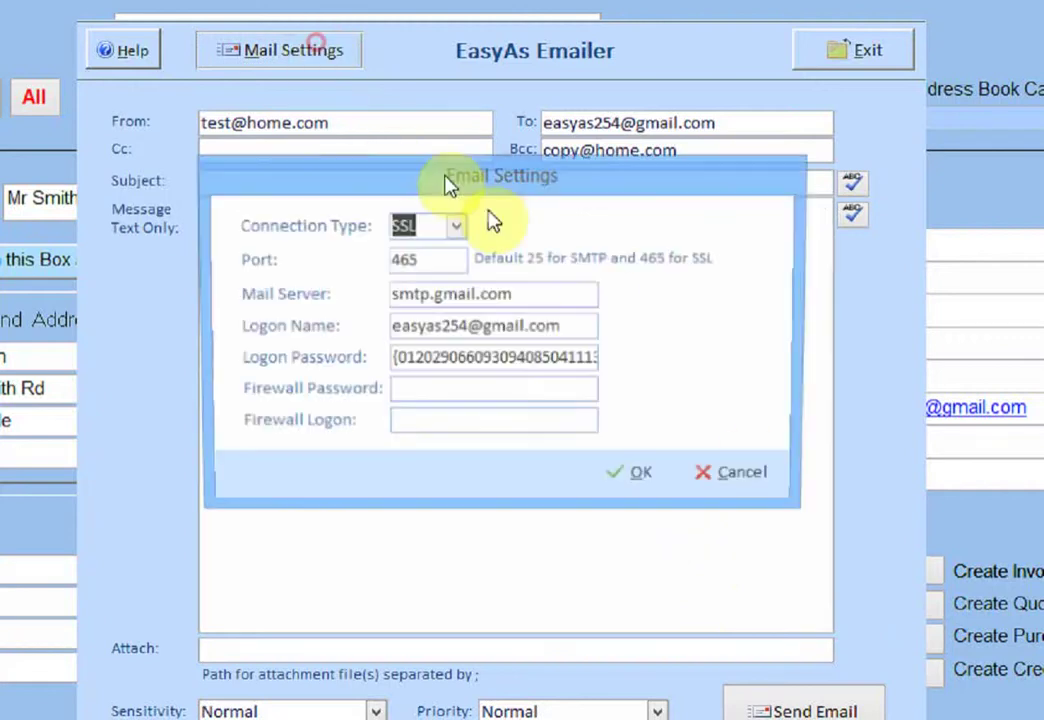
click(711, 480)
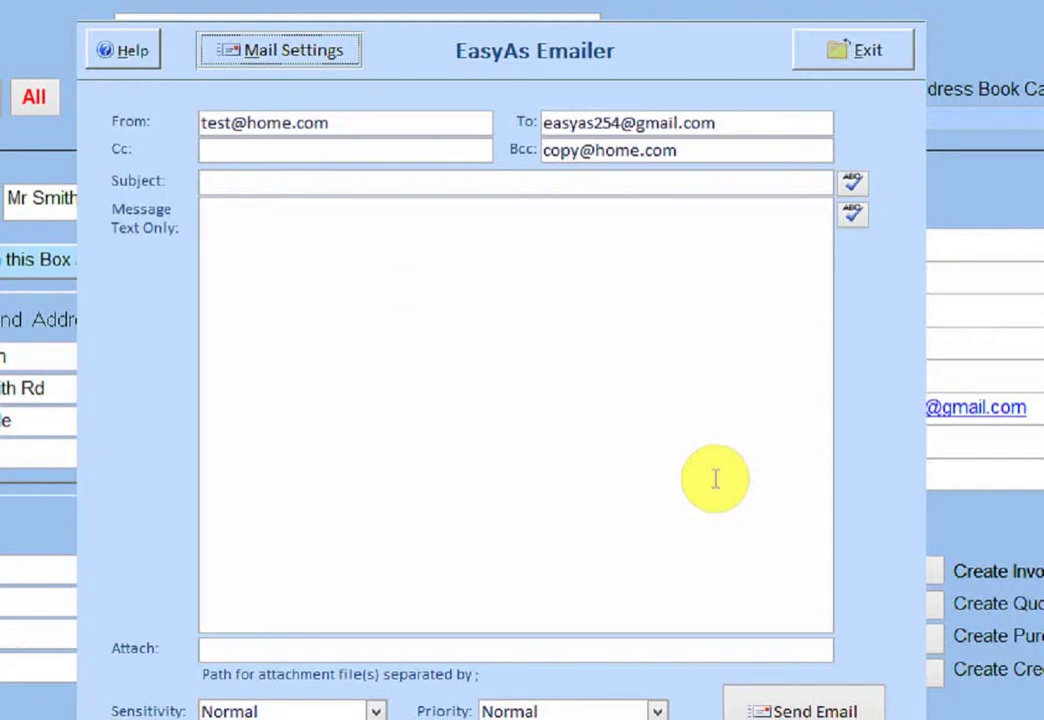
click(277, 65)
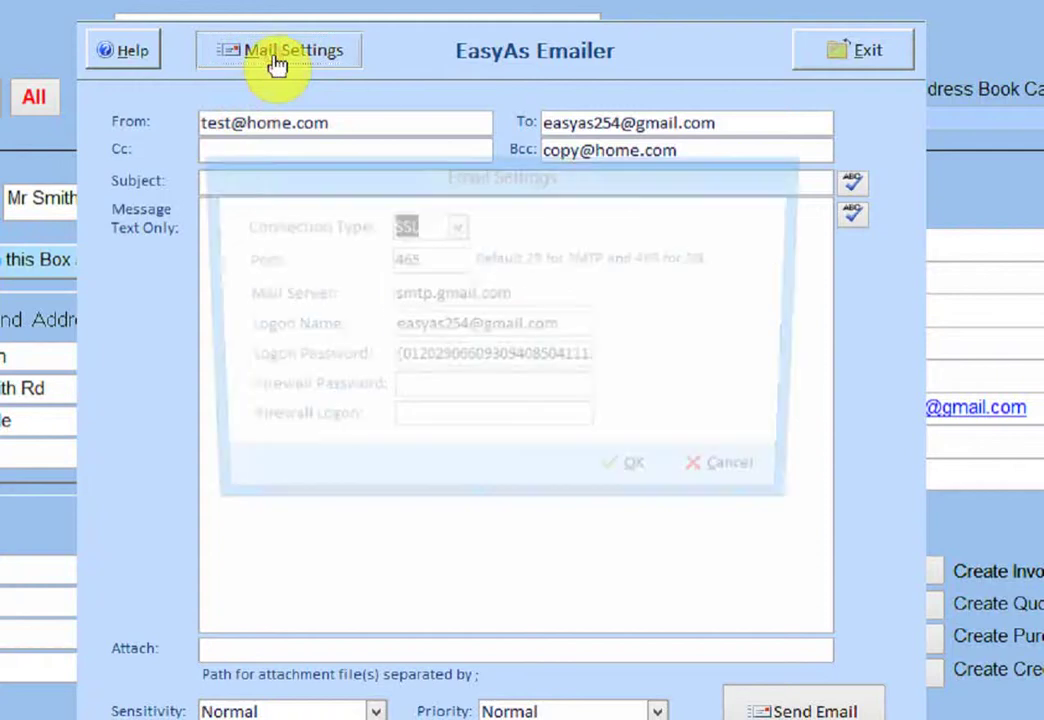
drag(392, 360, 687, 365)
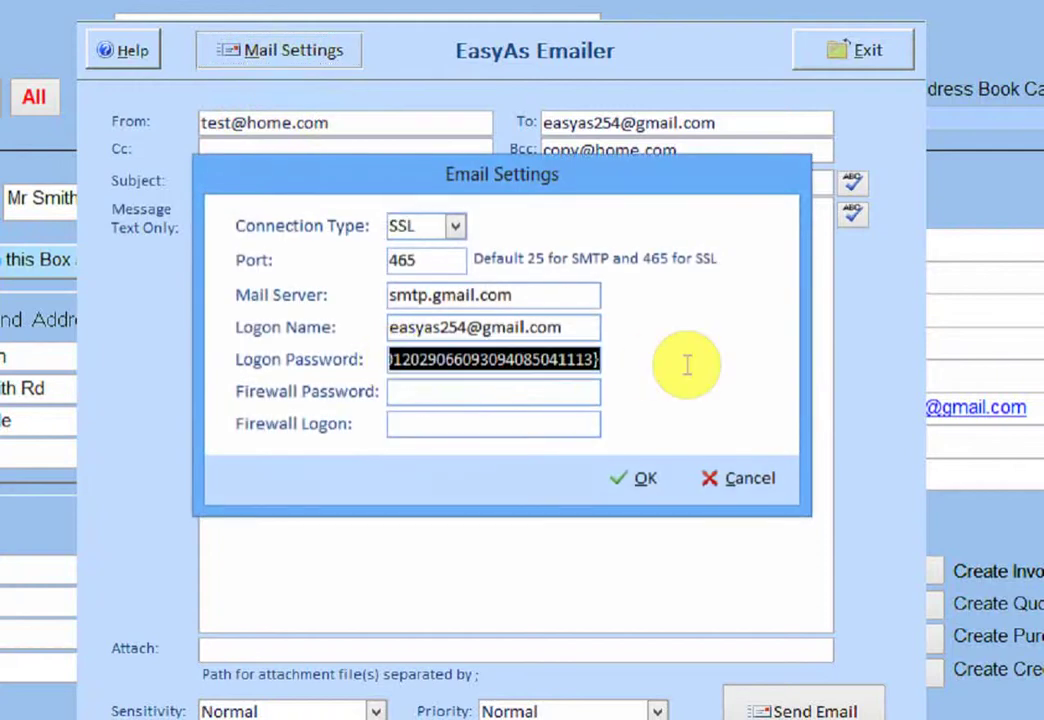
click(757, 482)
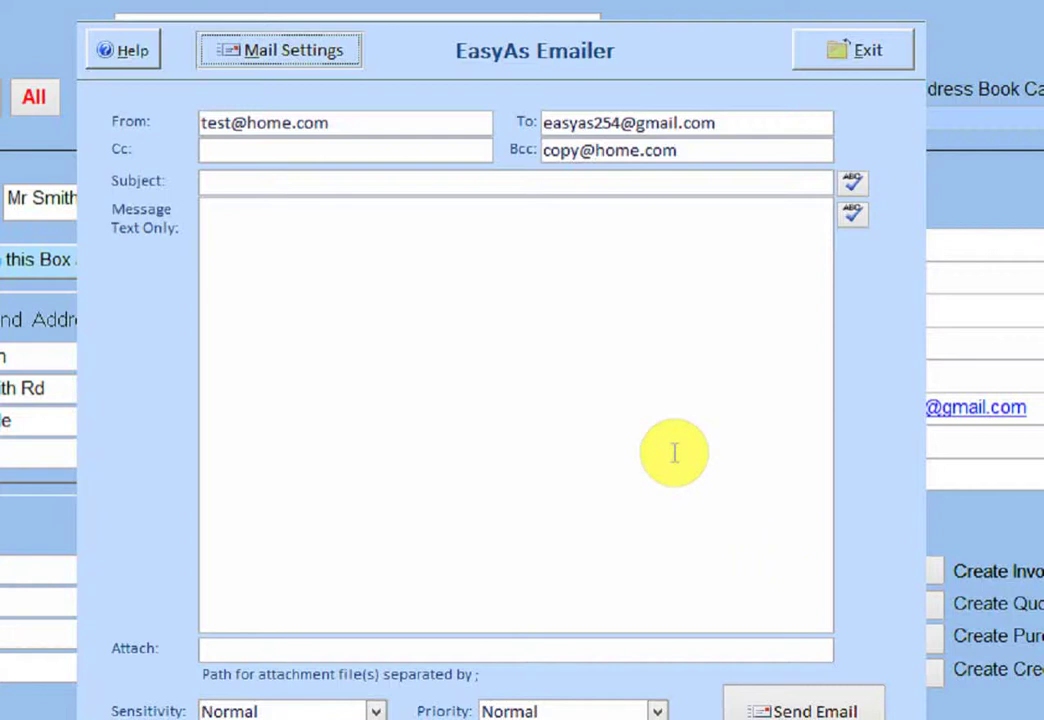
Open Mail Settings to show the SSL, port 465, smtp.gmail.com configuration.
click(305, 50)
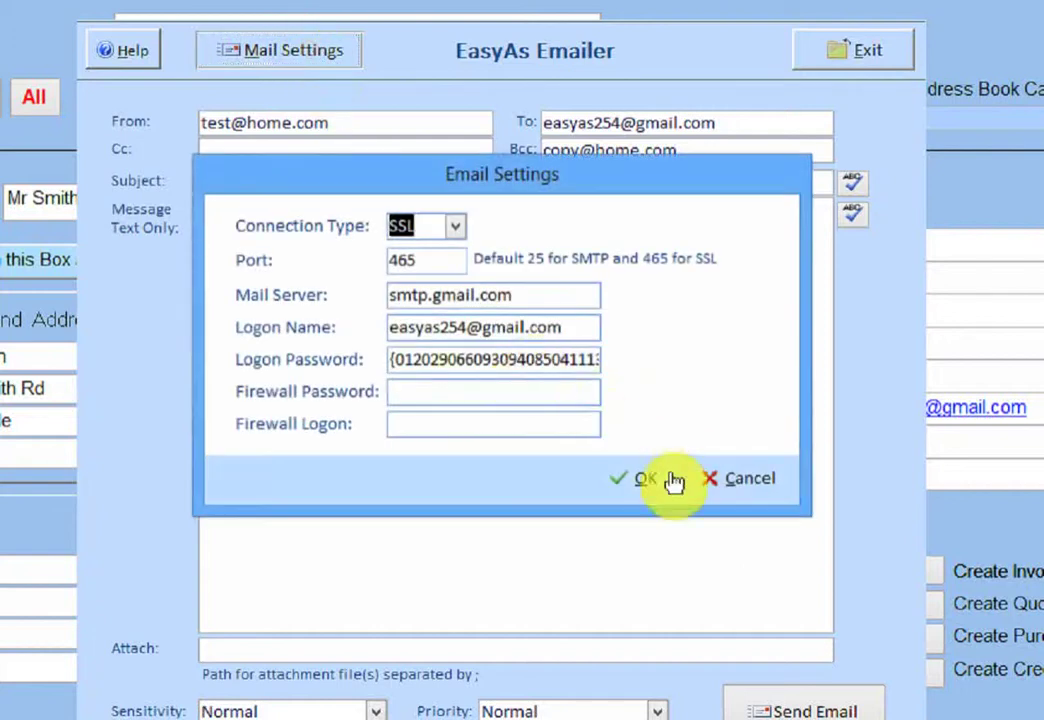